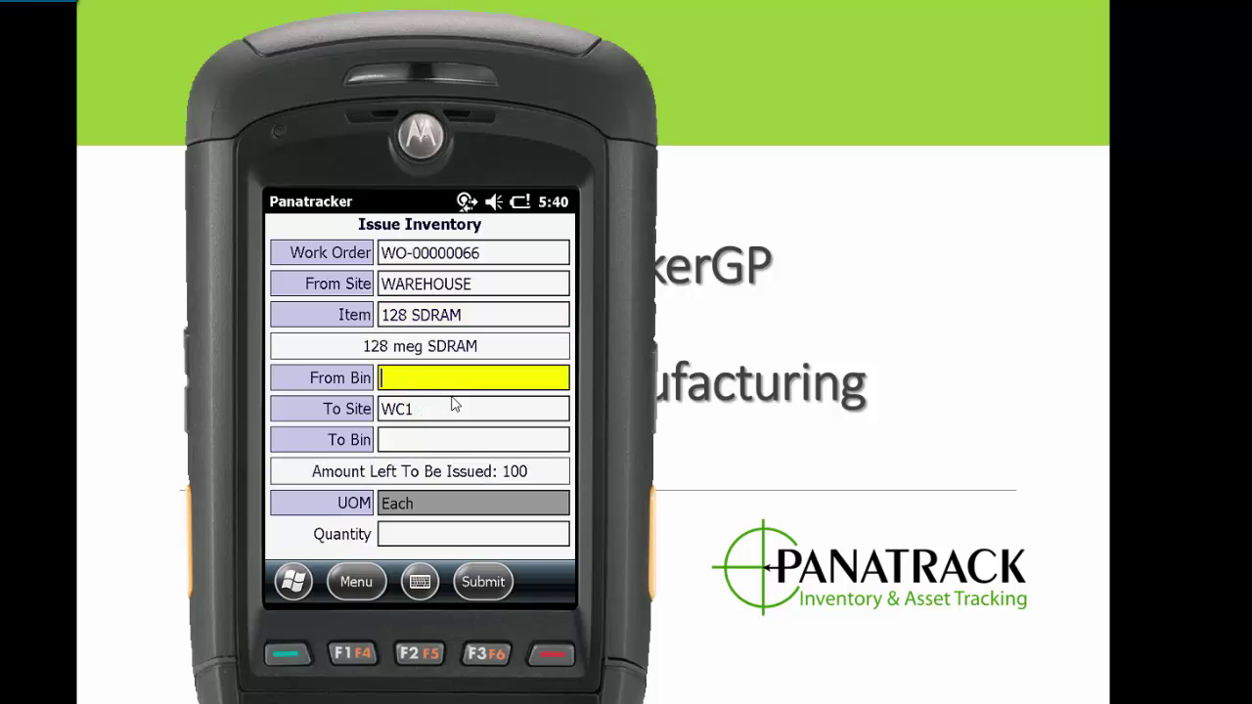
- For the 128 SDRAM issue, set the source bin to Z100, accept site WC1 as destination, and choose ISSUE as the destination bin
type("Z100")
key("Return")
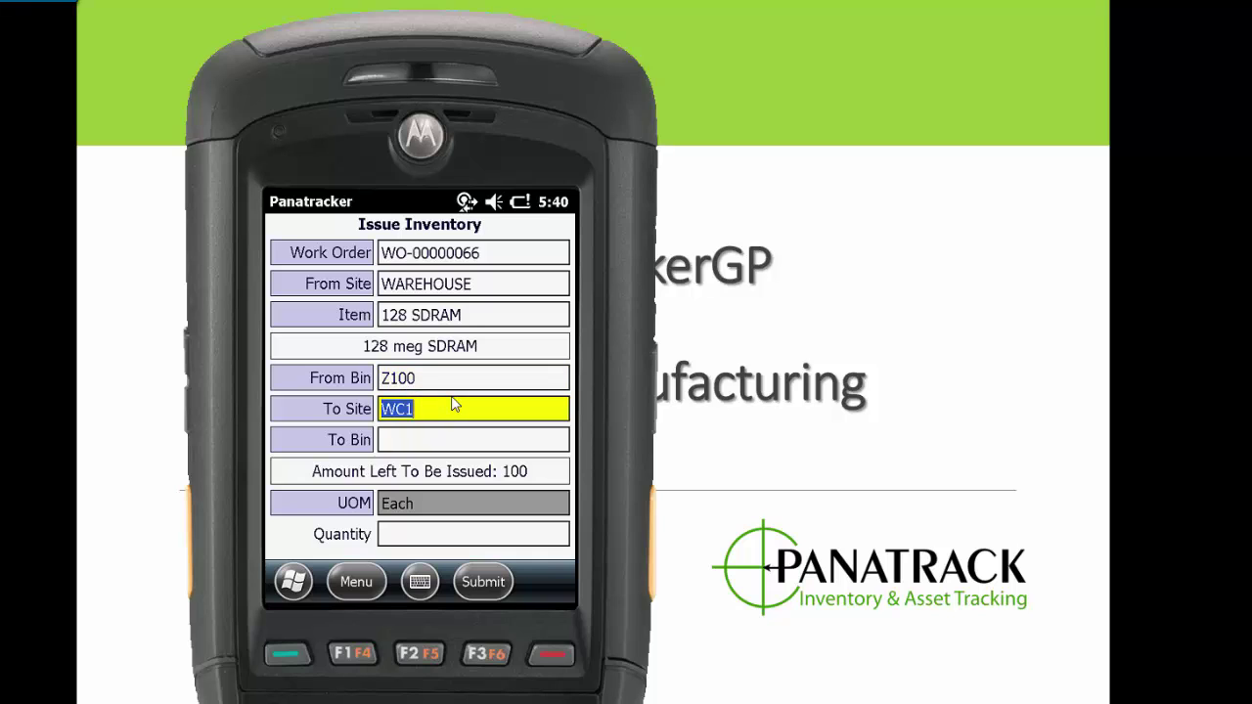
key("Return")
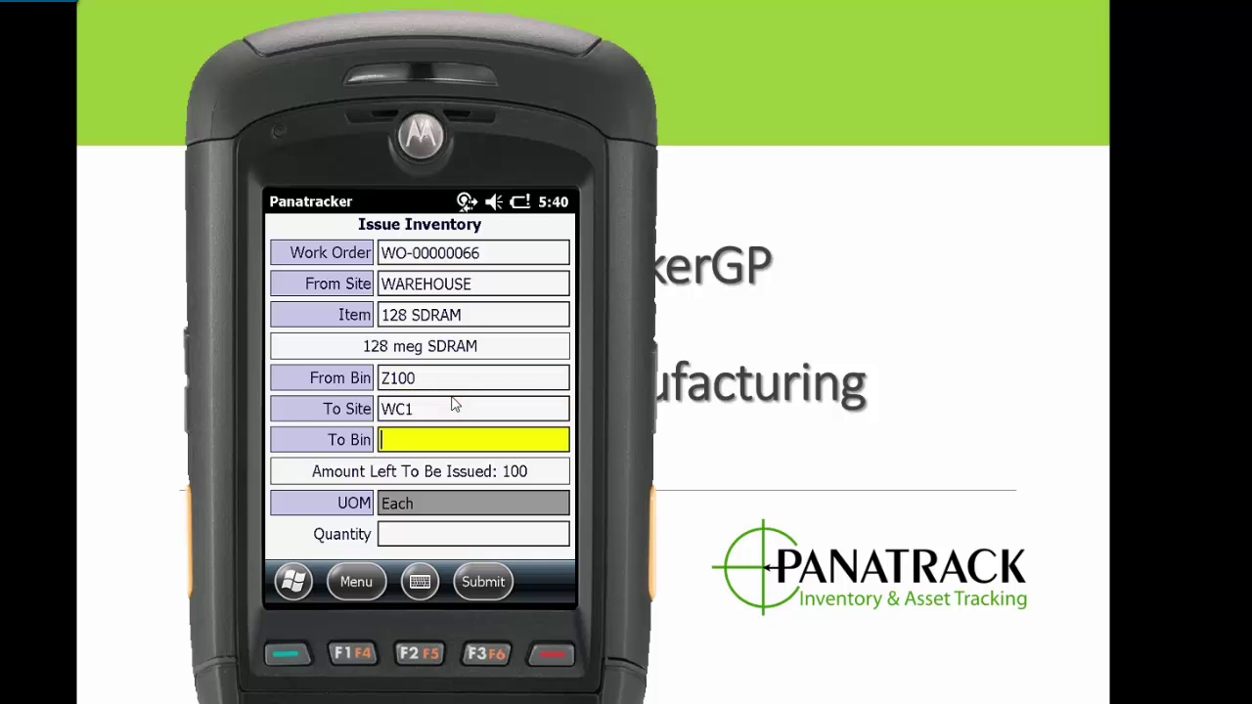
key("Return")
key("Down")
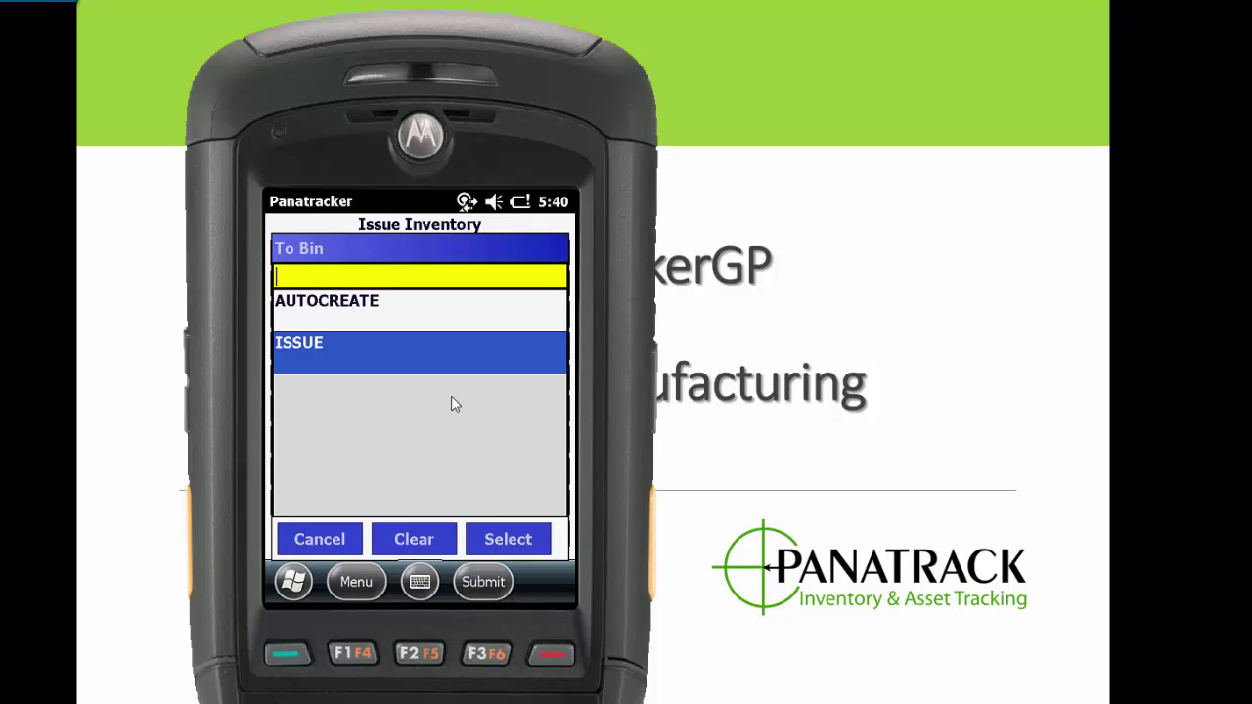
key("Return")
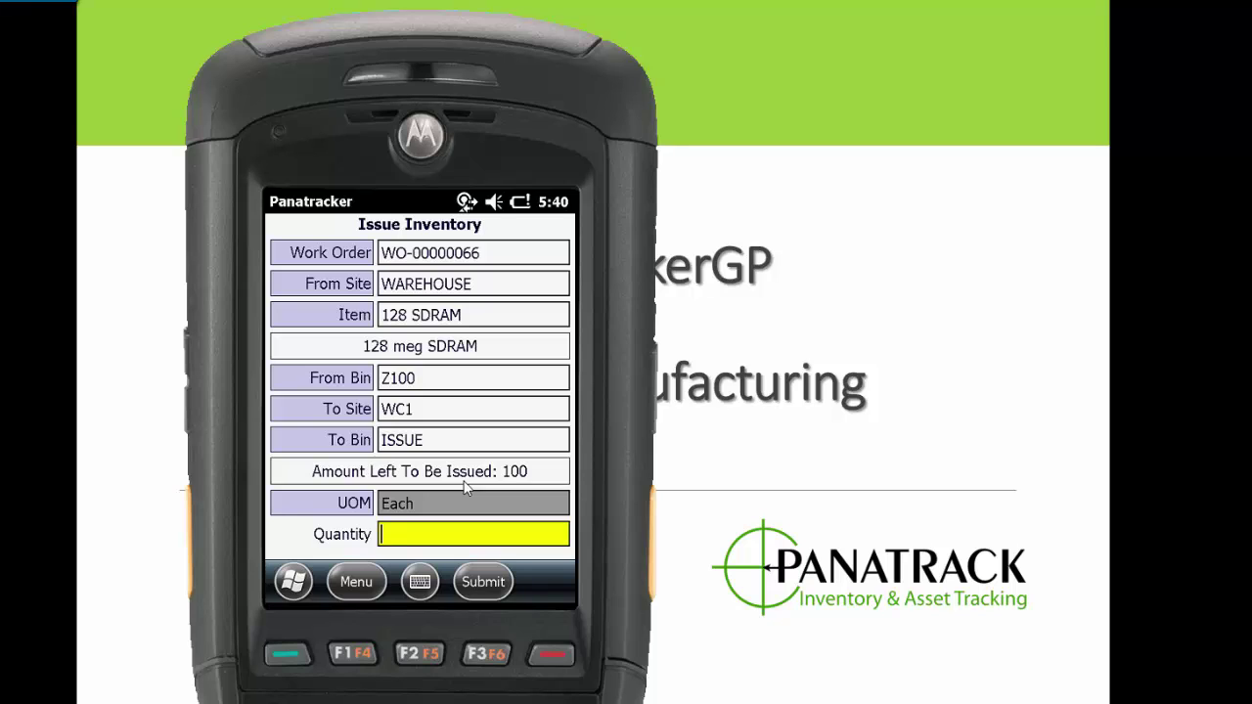
- Enter an issue quantity of 25 for the 128 SDRAM component and submit the transaction
type("25")
key("Return")
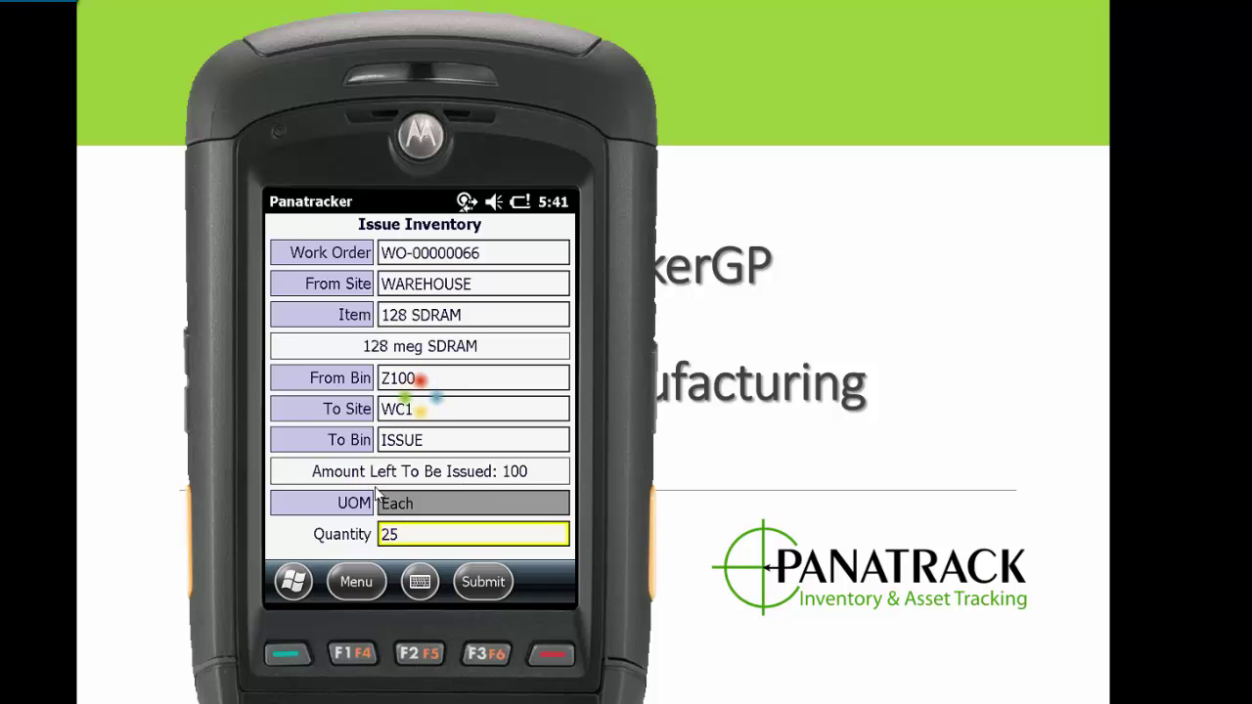
left_click(377, 493)
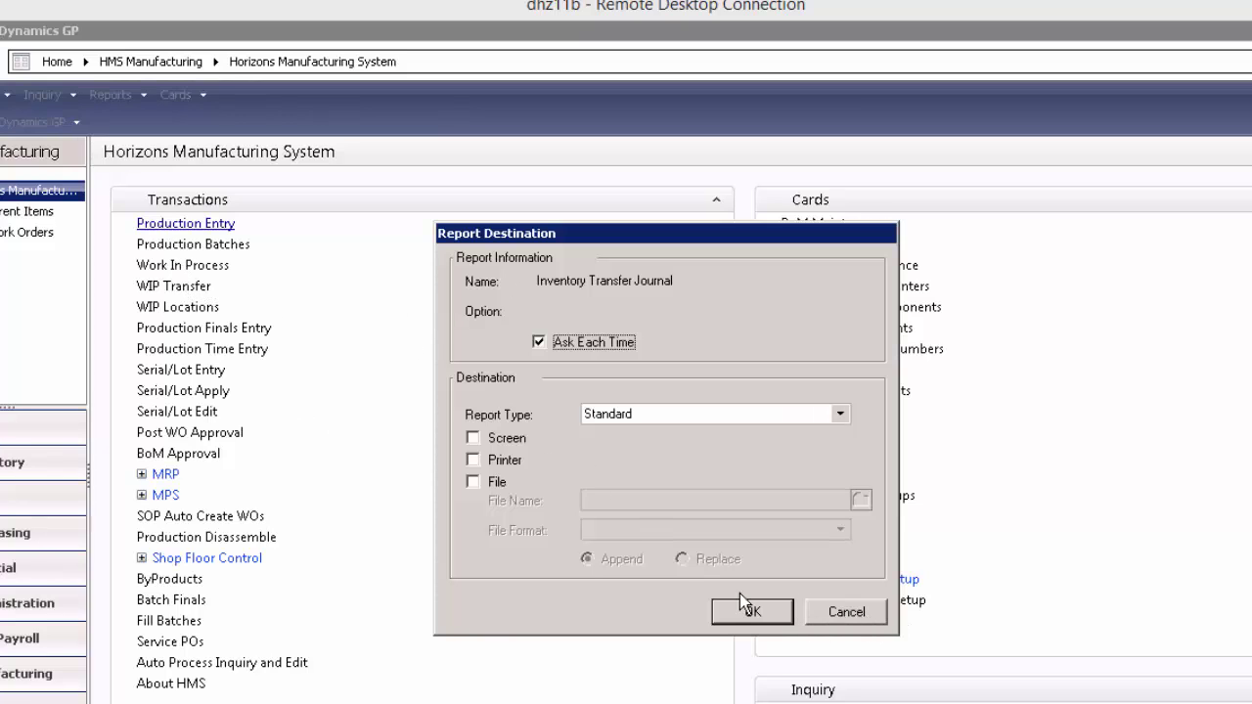
- In Dynamics GP, output the Inventory Transfer Journal to screen and cancel the Transfer GL Register and remaining report prompts
left_click(473, 438)
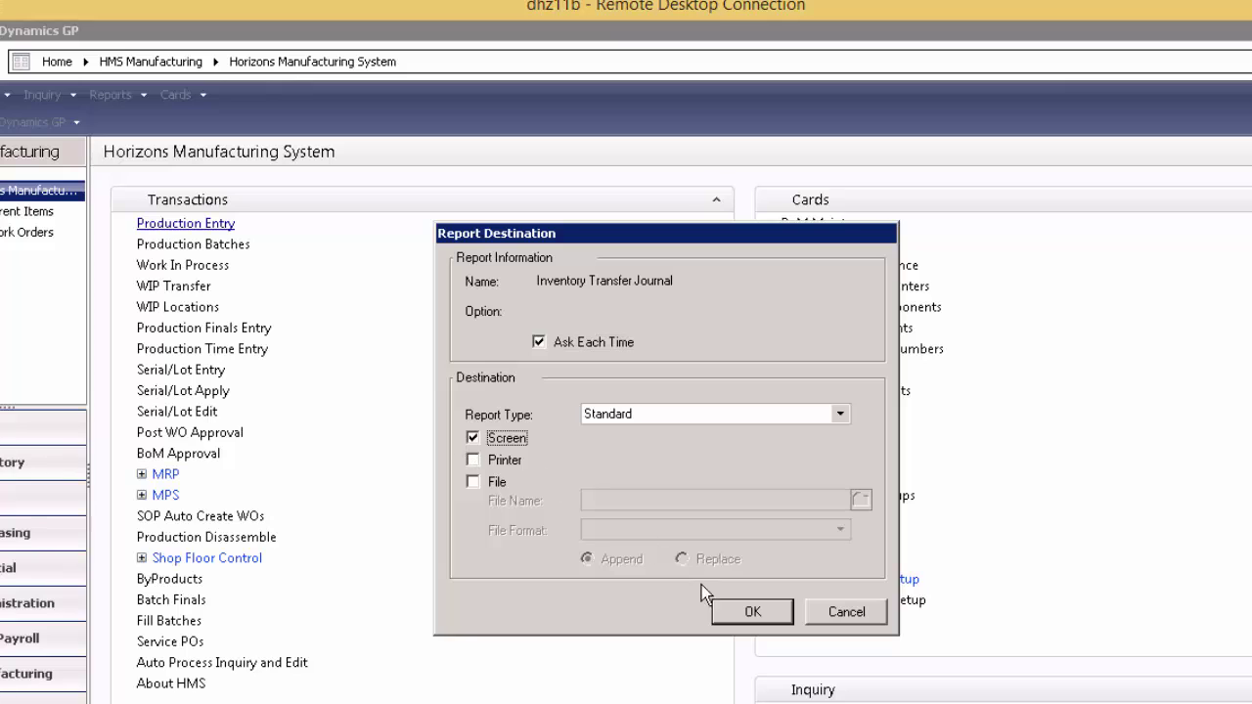
left_click(773, 616)
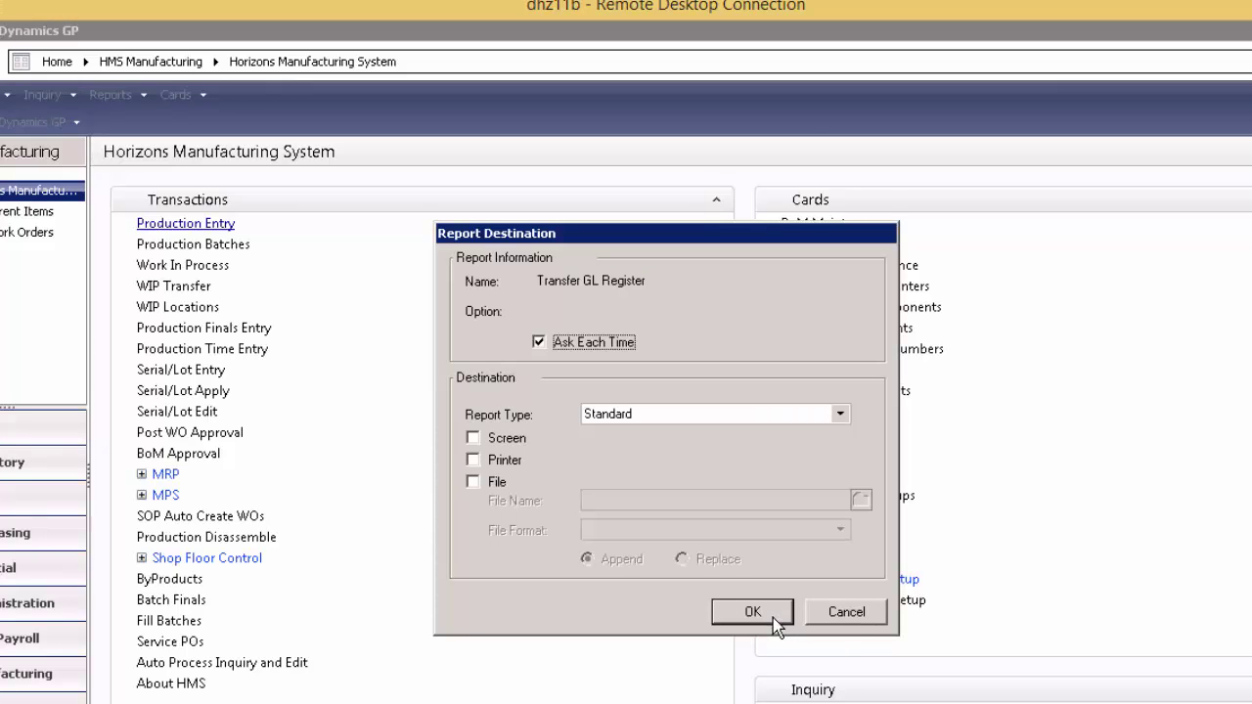
left_click(848, 616)
left_click(848, 616)
left_click(849, 616)
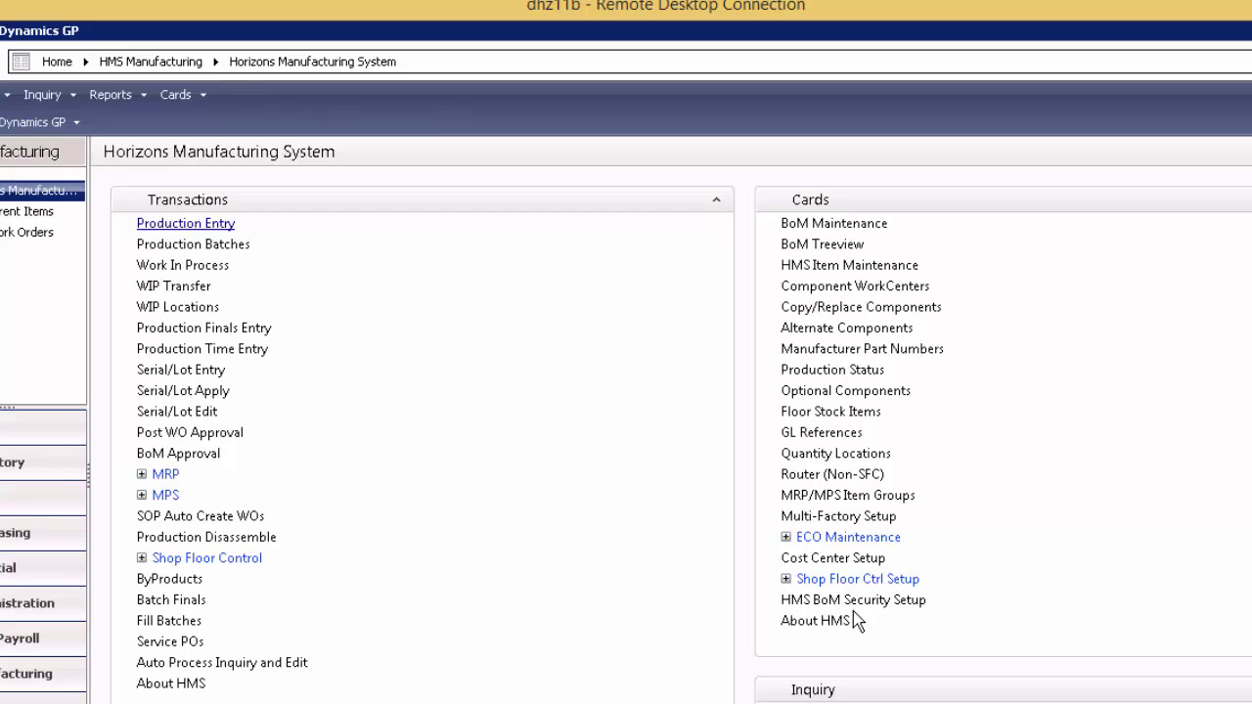
left_click(847, 588)
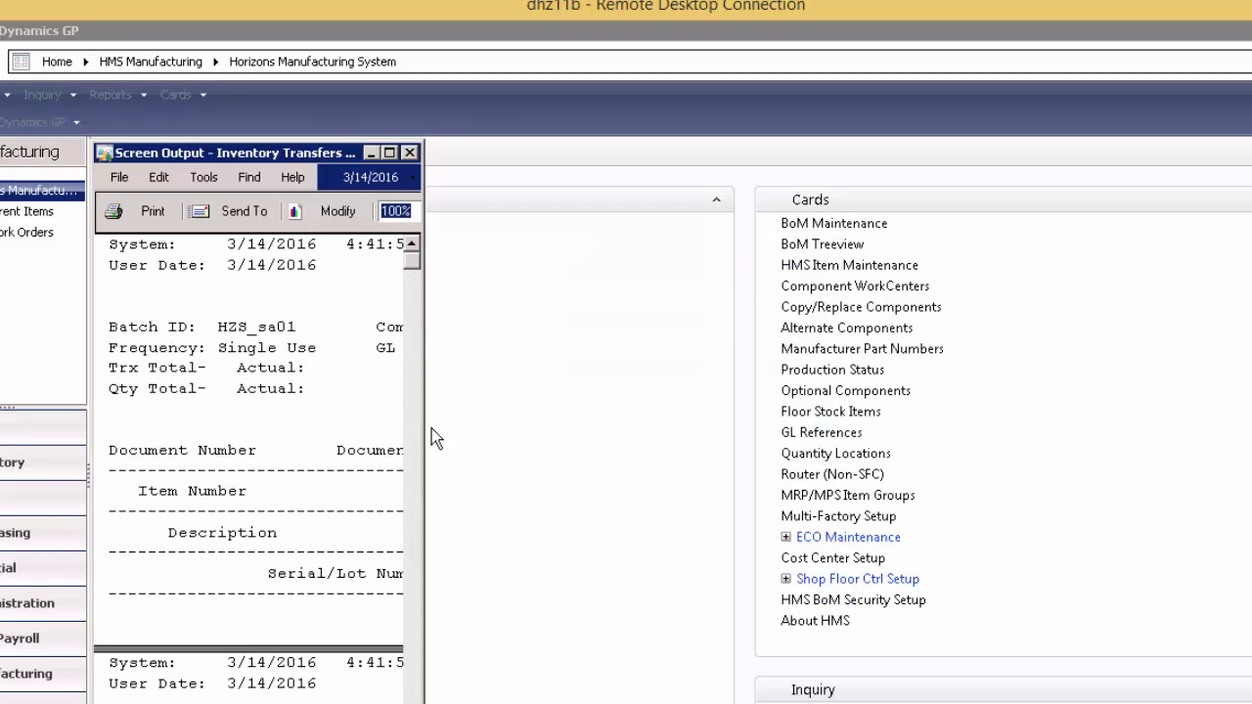
- Widen the Inventory Transfers Journal output, review the 128 SDRAM transfer line's quantity and sites, and close the report
left_click_drag(420, 420, 1064, 450)
scroll(674, 618, "down", 4)
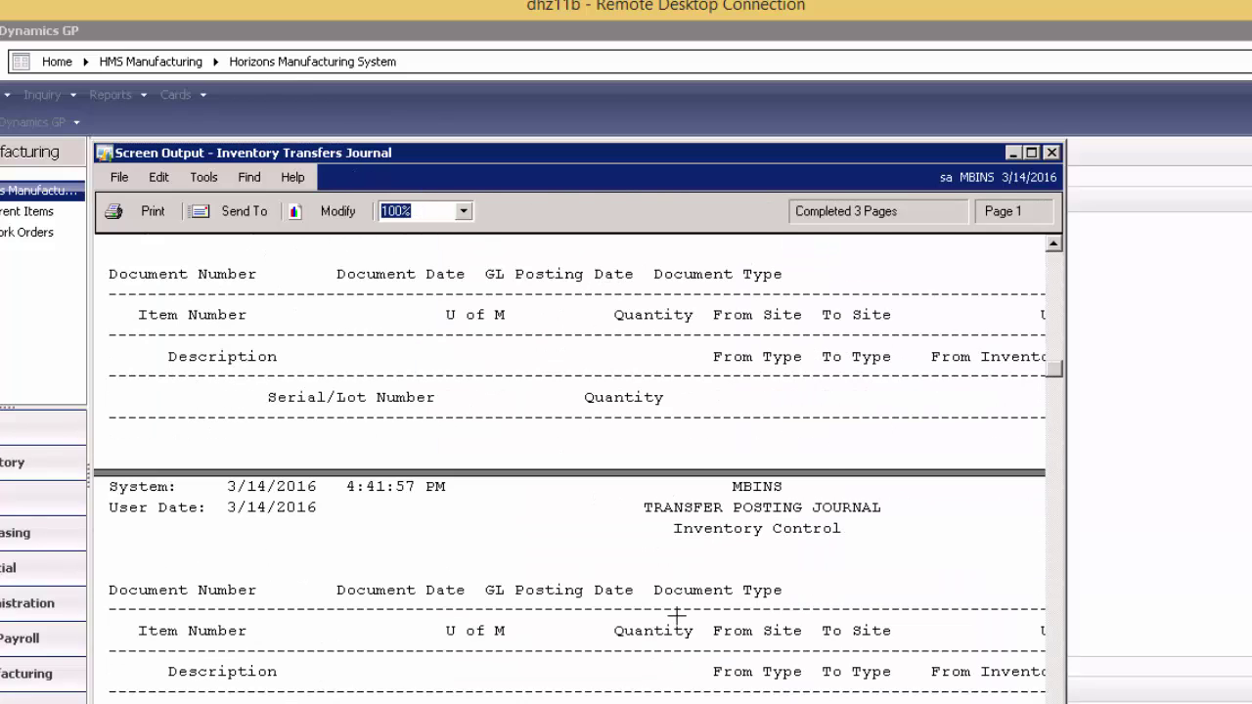
scroll(675, 618, "down", 1)
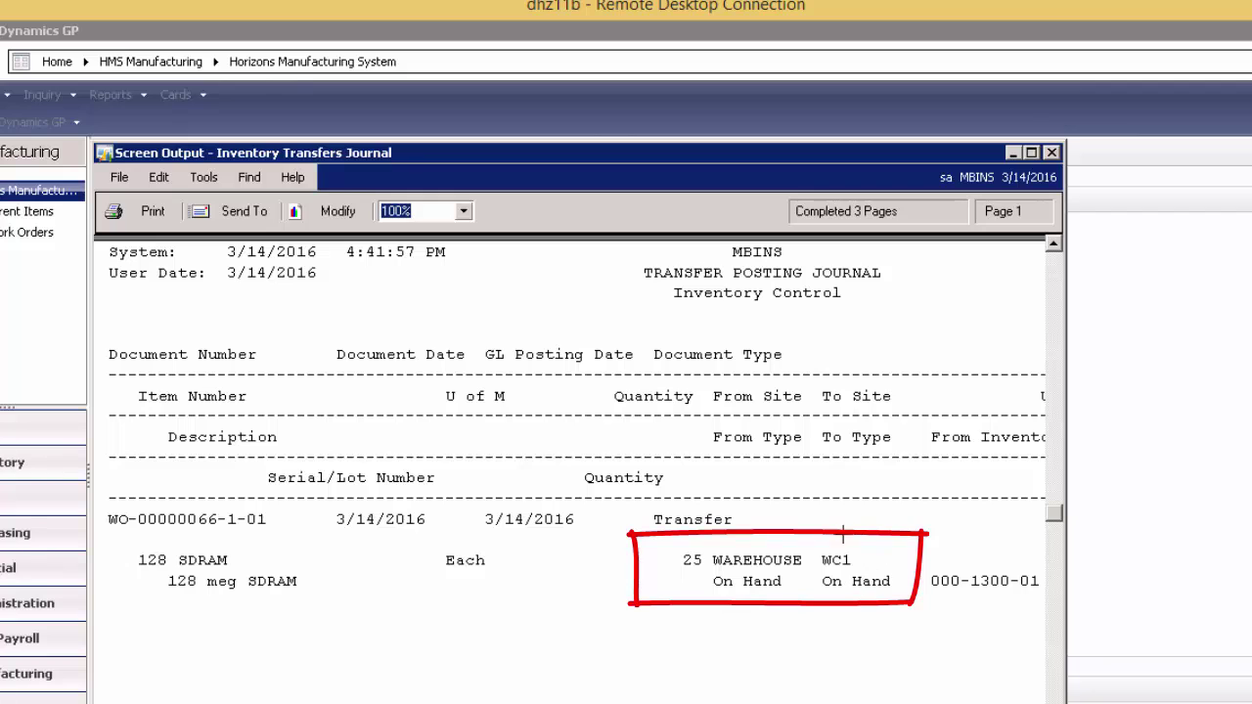
left_click(1051, 153)
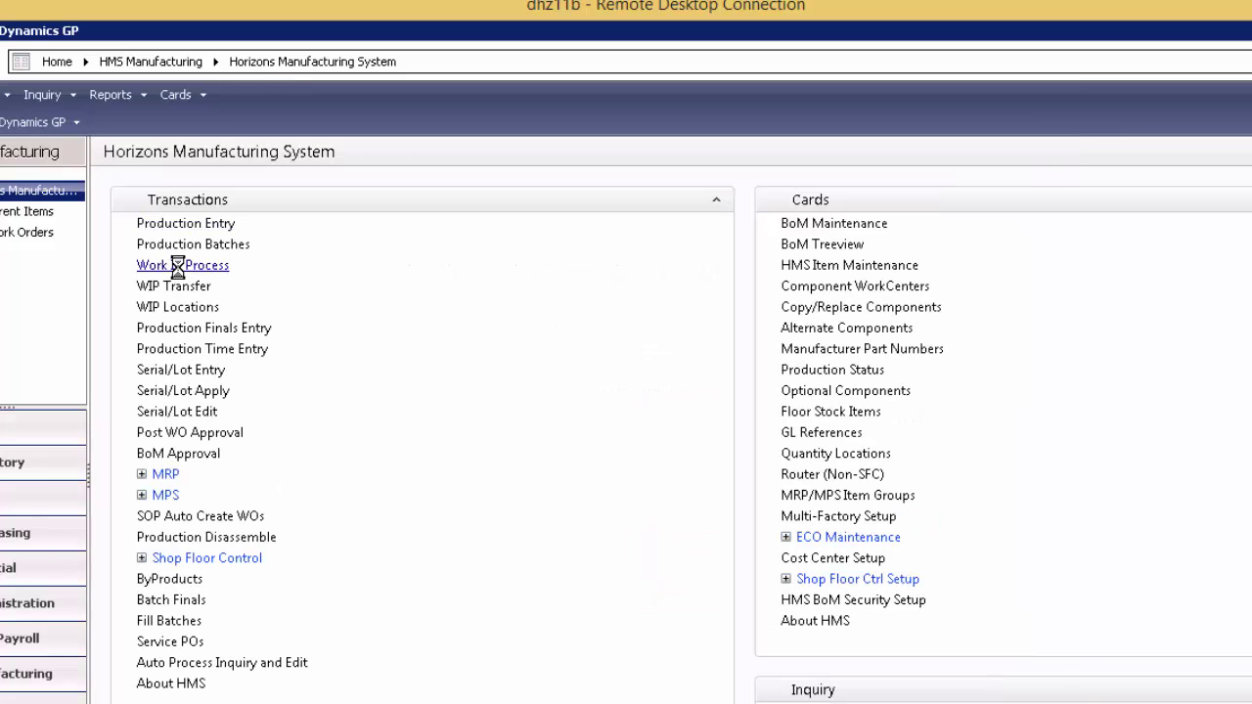
- Look up the newest FG-ITEMA work order in Production Work In Process and expand its component lines to check issued quantities
left_click(181, 266)
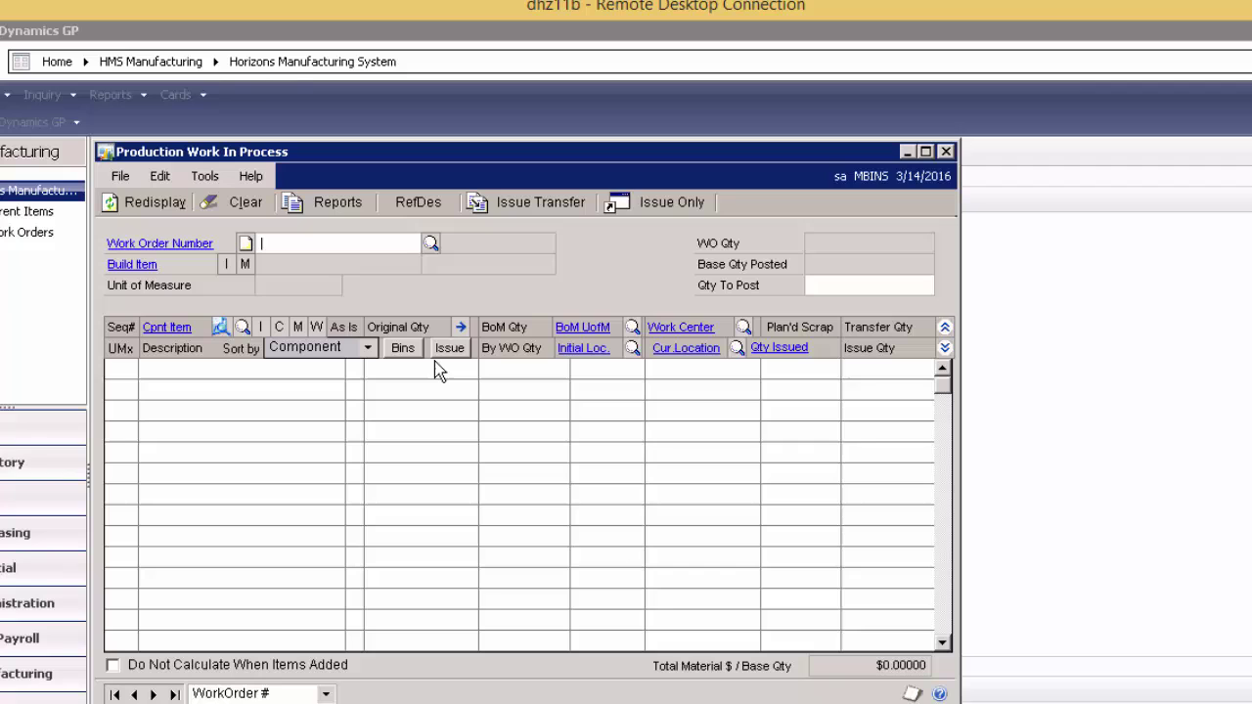
left_click(431, 244)
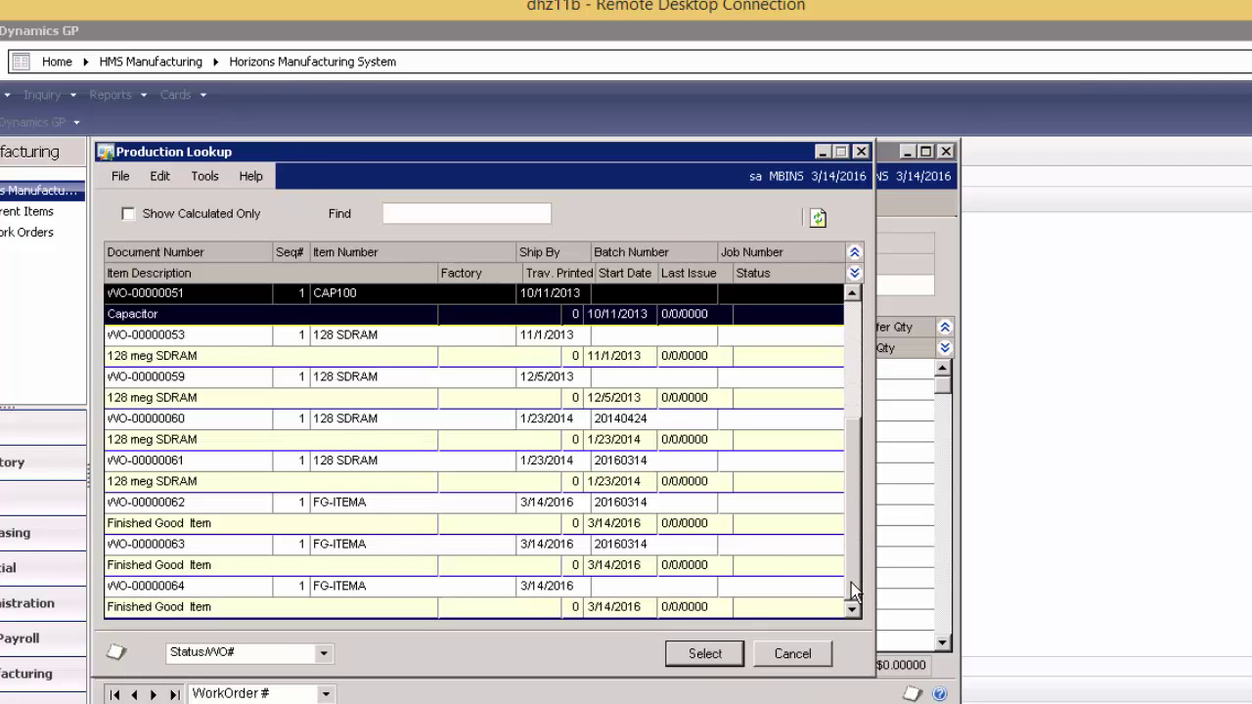
left_click(851, 586)
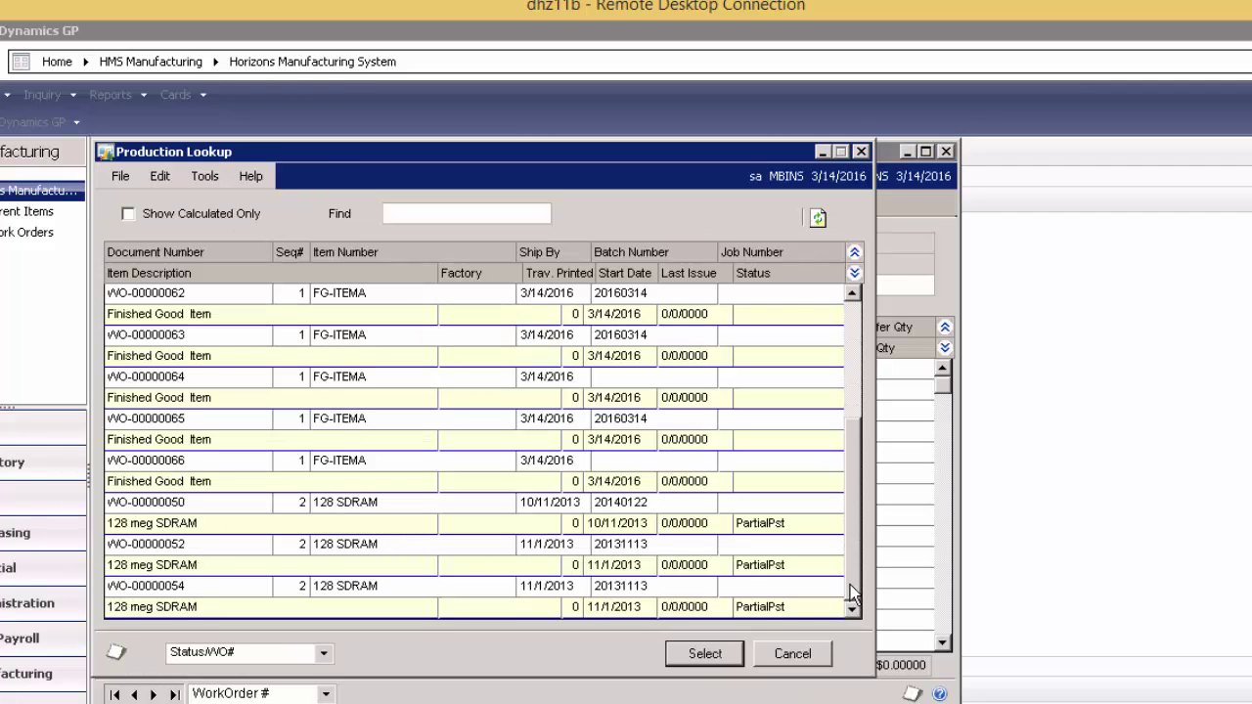
double_click(223, 482)
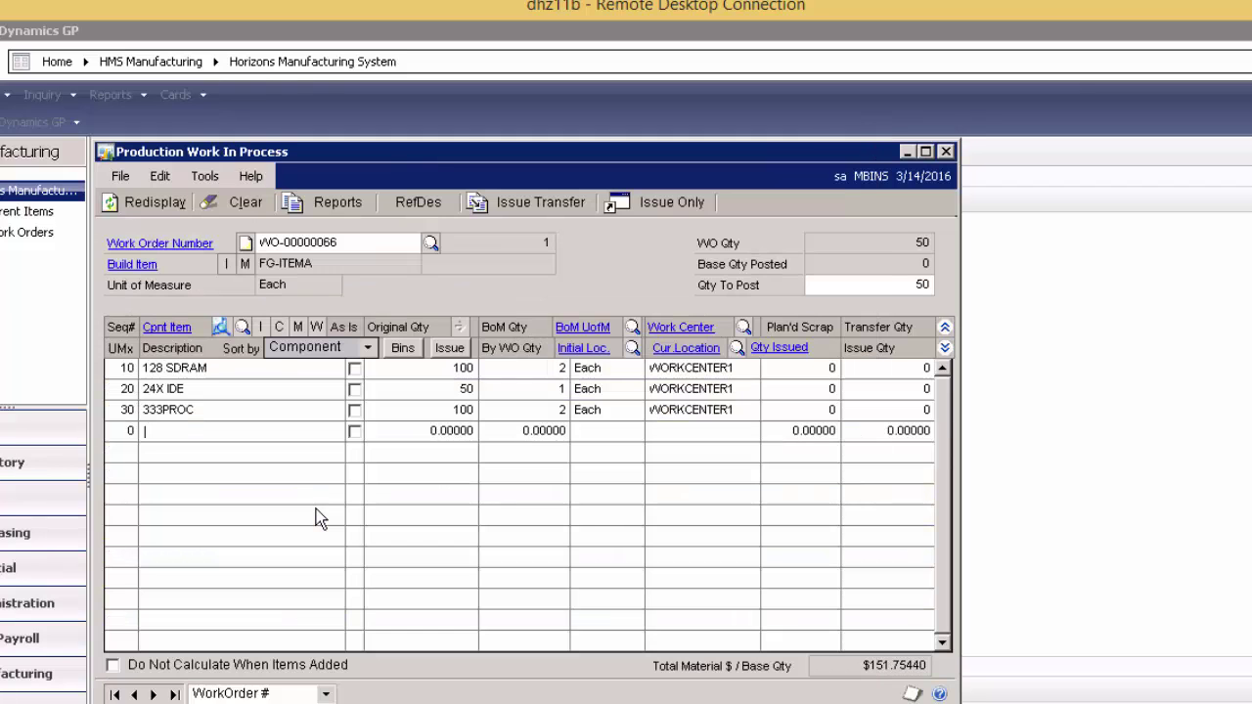
left_click(944, 348)
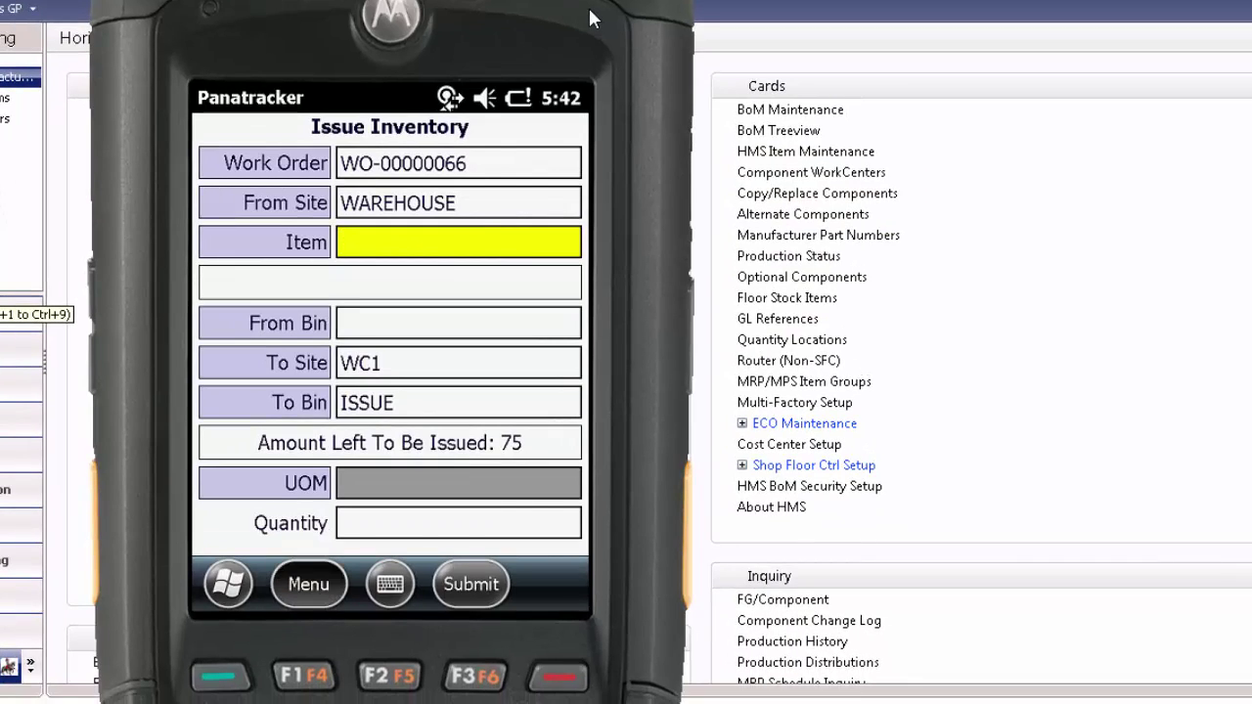
- Back on the Panatracker handheld, leave Issue Inventory and select the last listed FG-ITEMA work order for Create Production Unit
key("Escape")
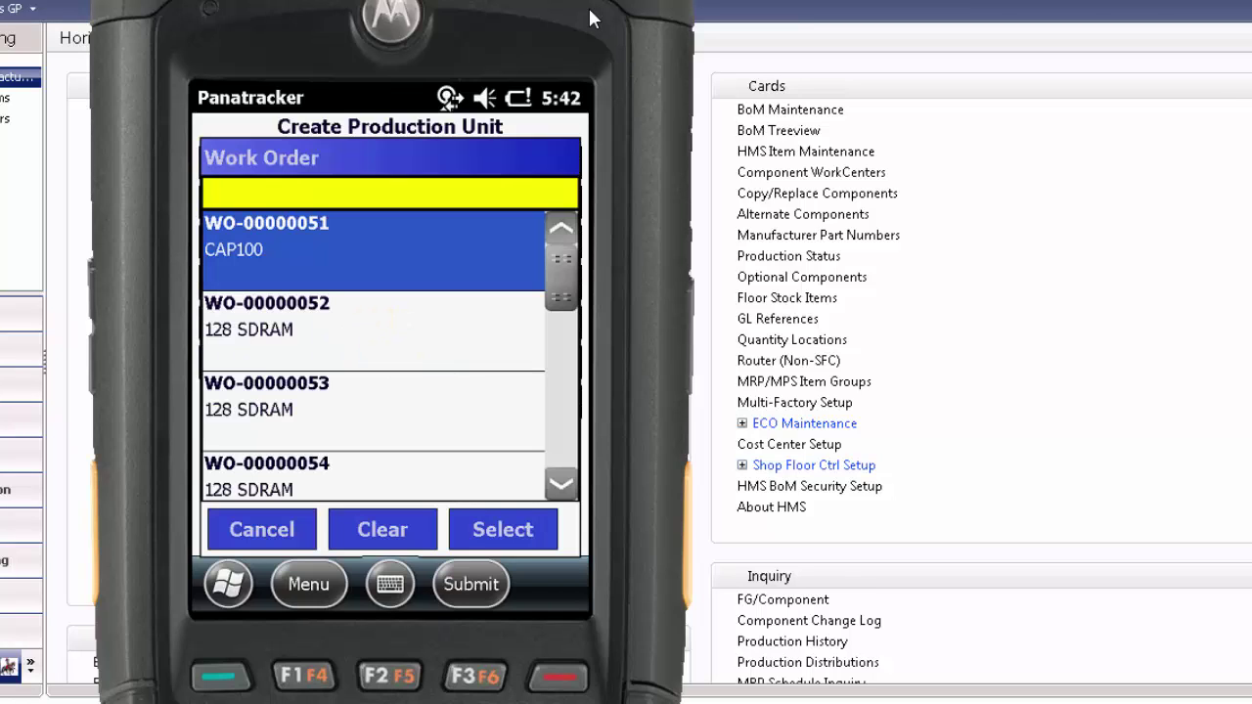
scroll(373, 356, "down", 10)
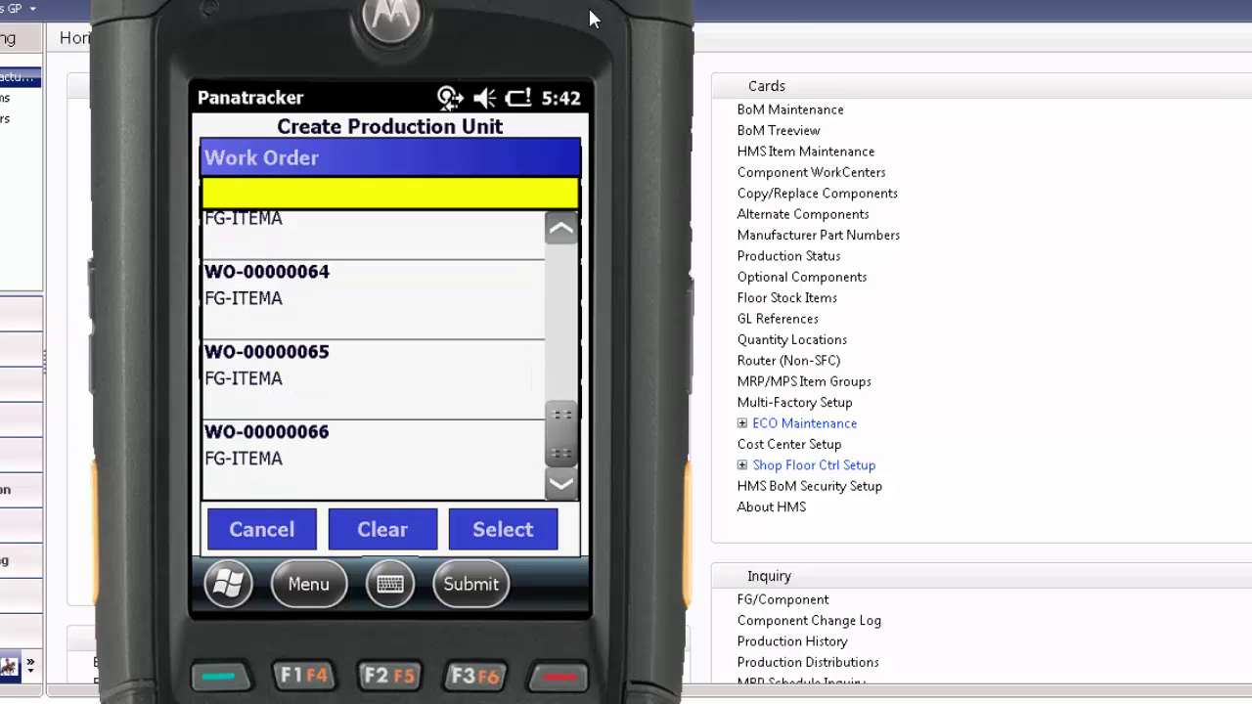
key("End")
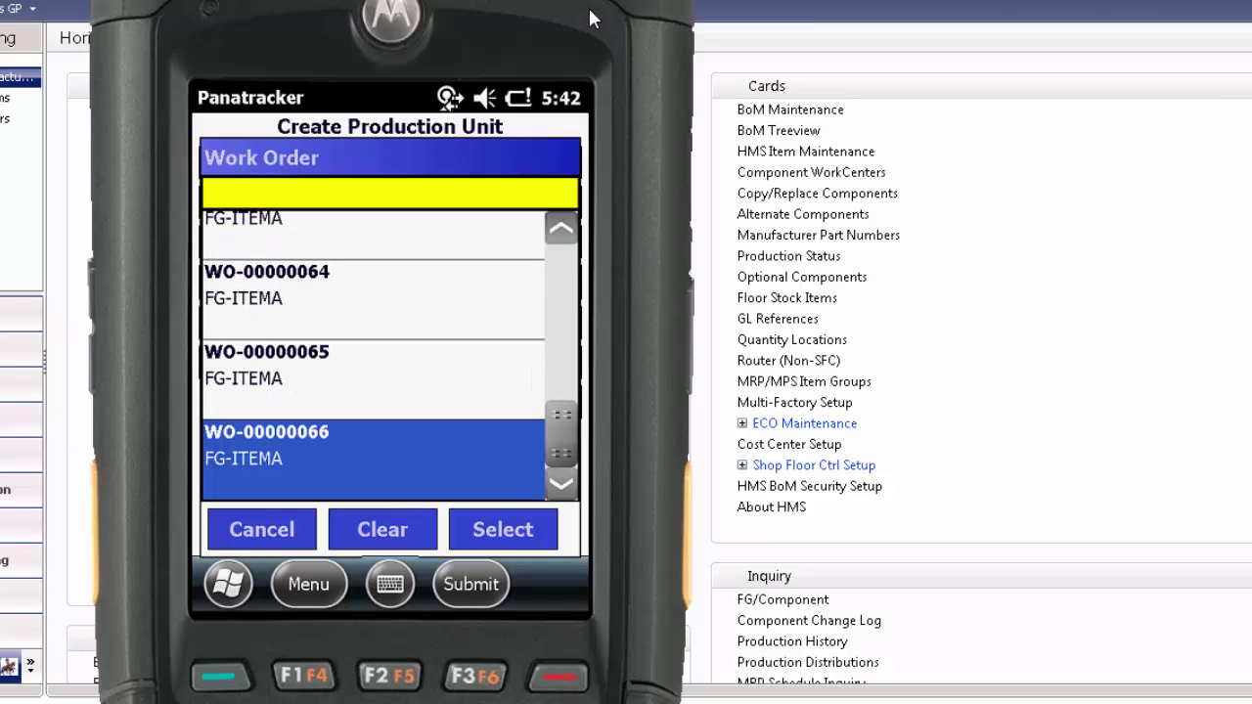
key("Return")
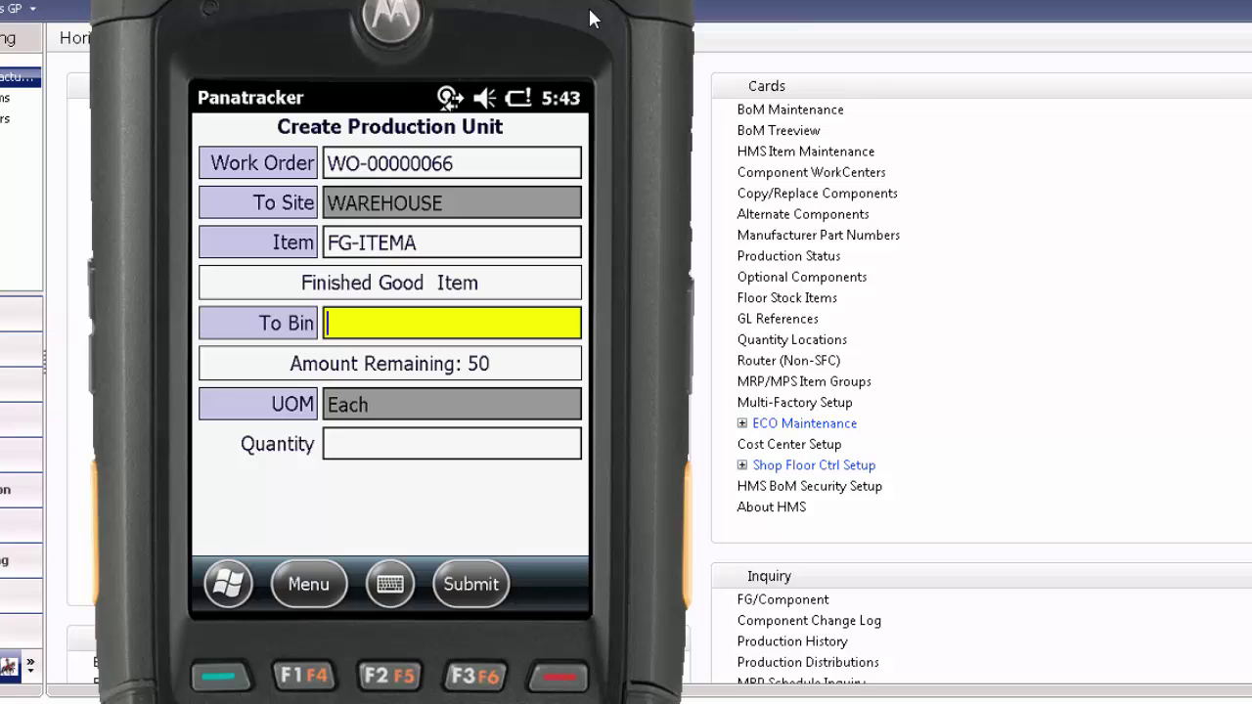
- Choose E01S3 as the destination bin for the FG-ITEMA finished good, enter a quantity of 20, and submit the production unit
key("Return")
key("Down")
key("Down")
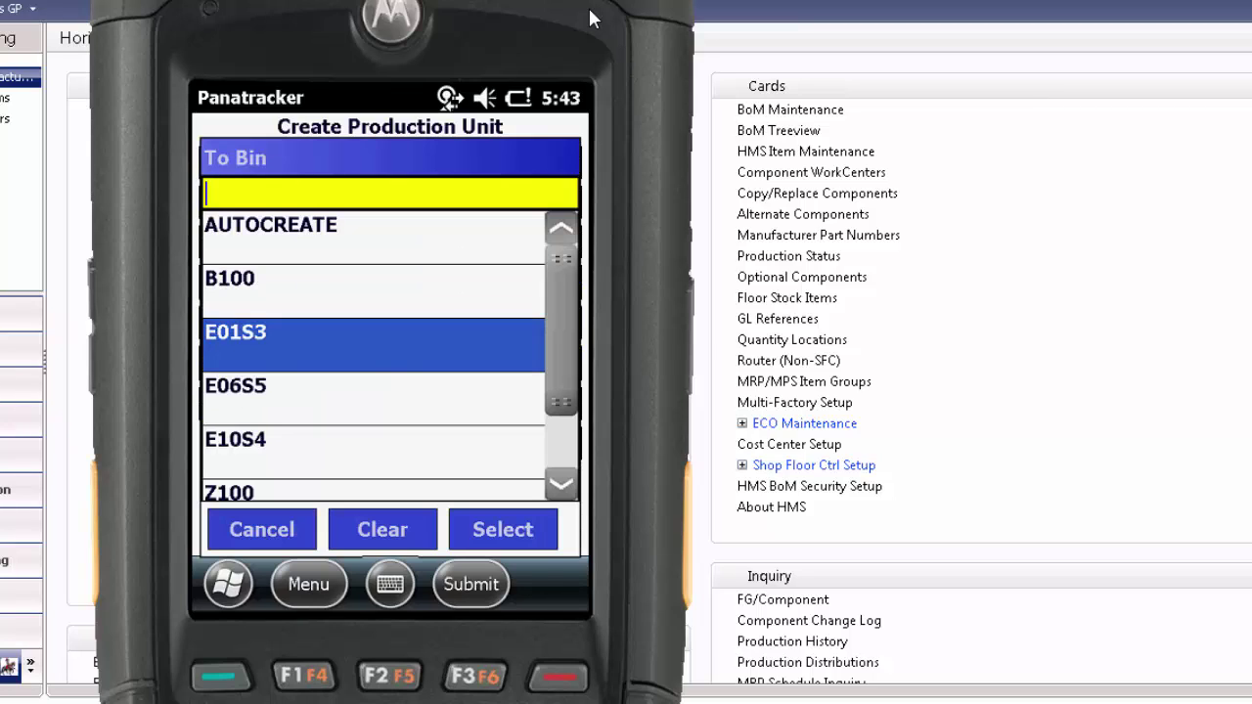
key("Return")
key("Return")
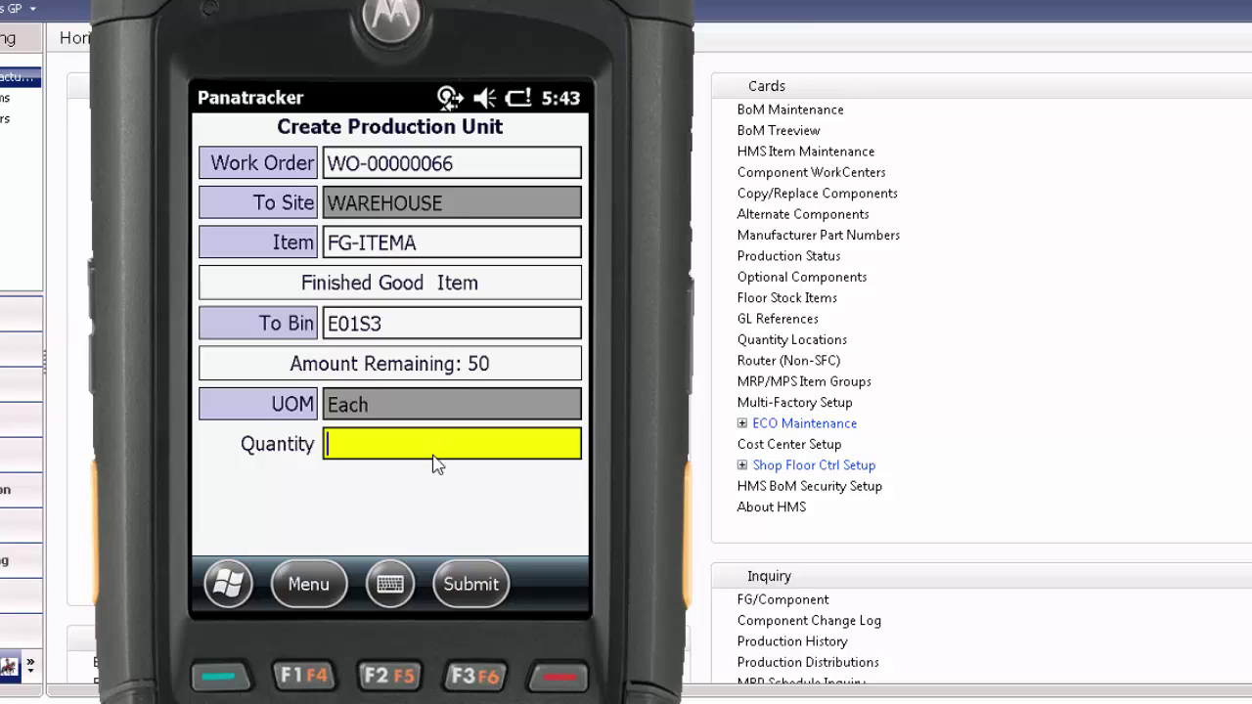
type("20")
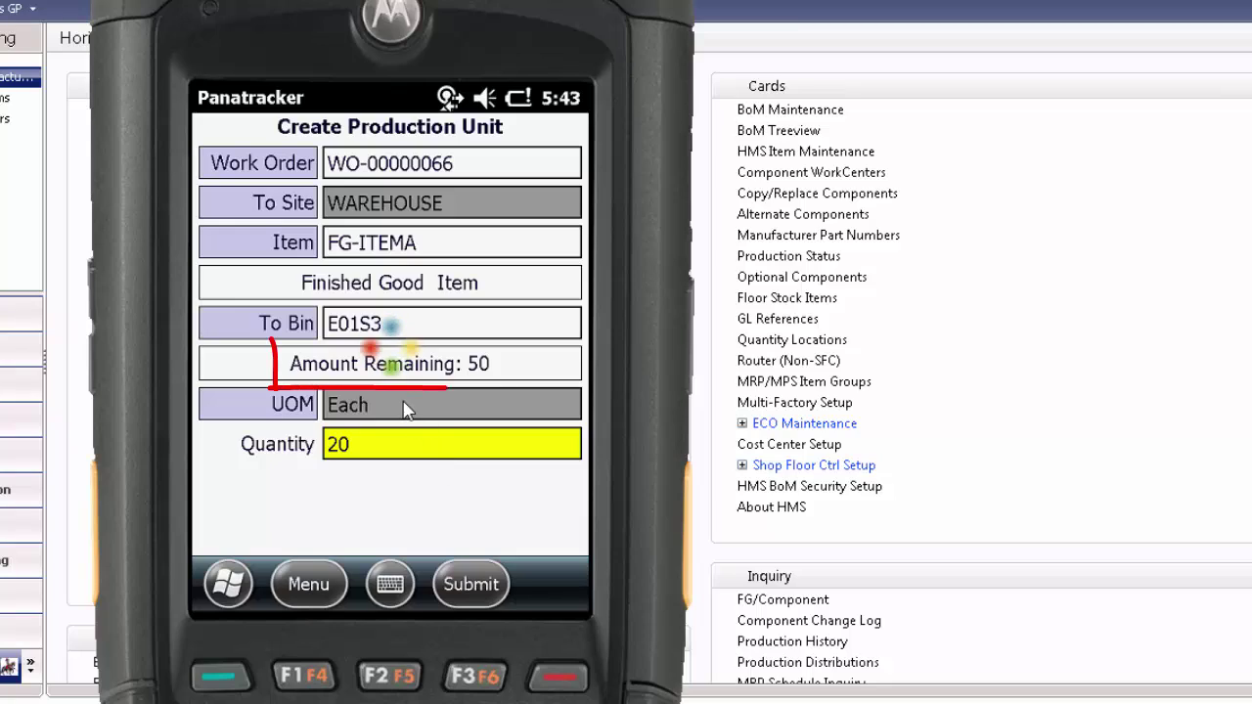
key("Return")
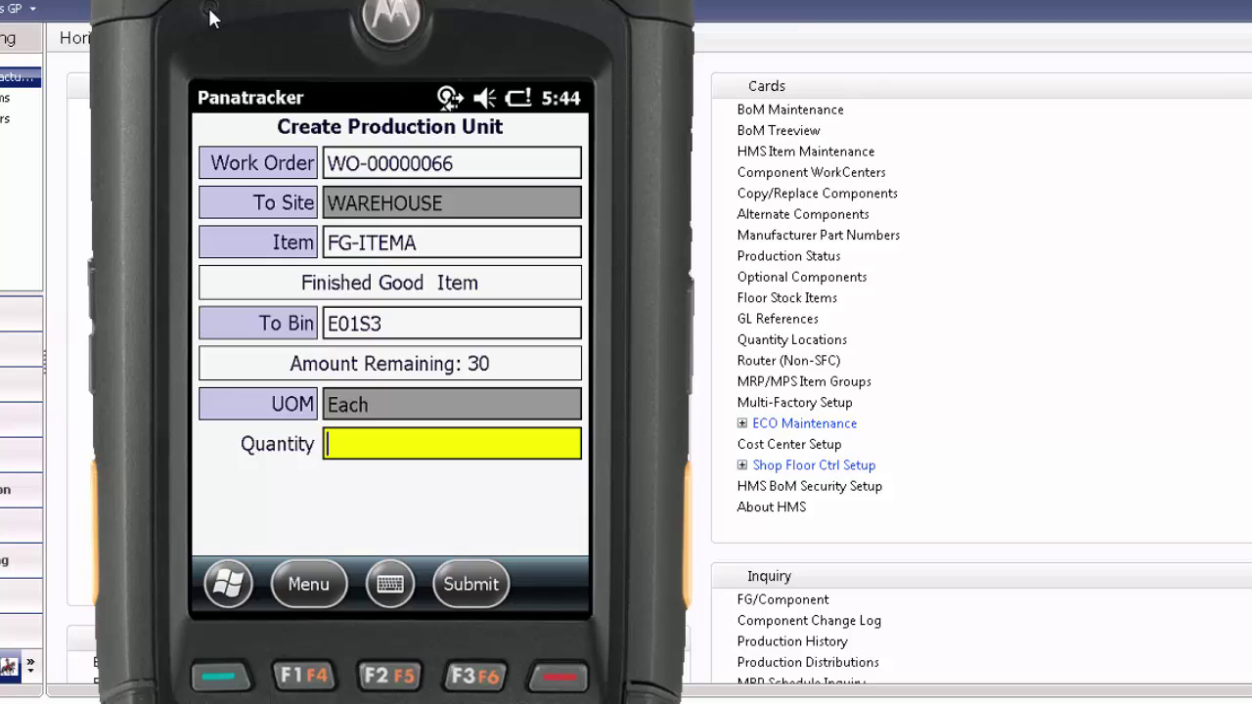
- Switch to Dynamics GP, check the same FG-ITEMA work order's quantity to post in Production Work In Process, and close the window
left_click(66, 22)
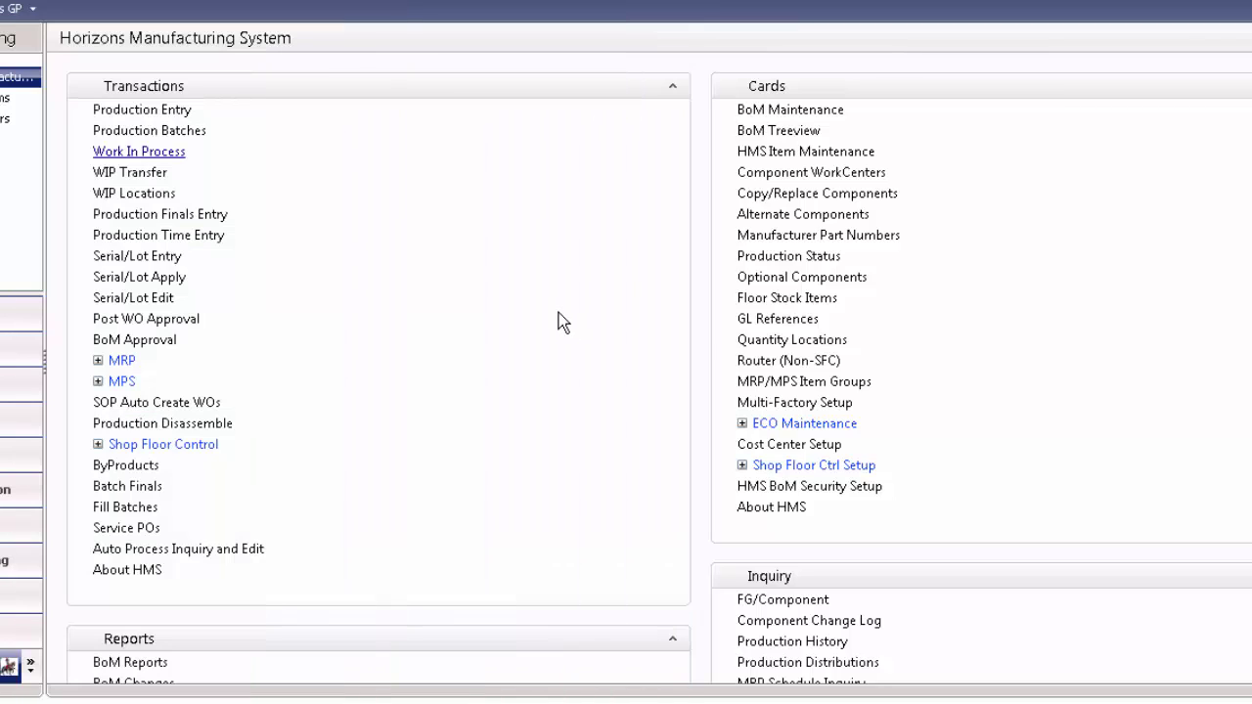
left_click(139, 154)
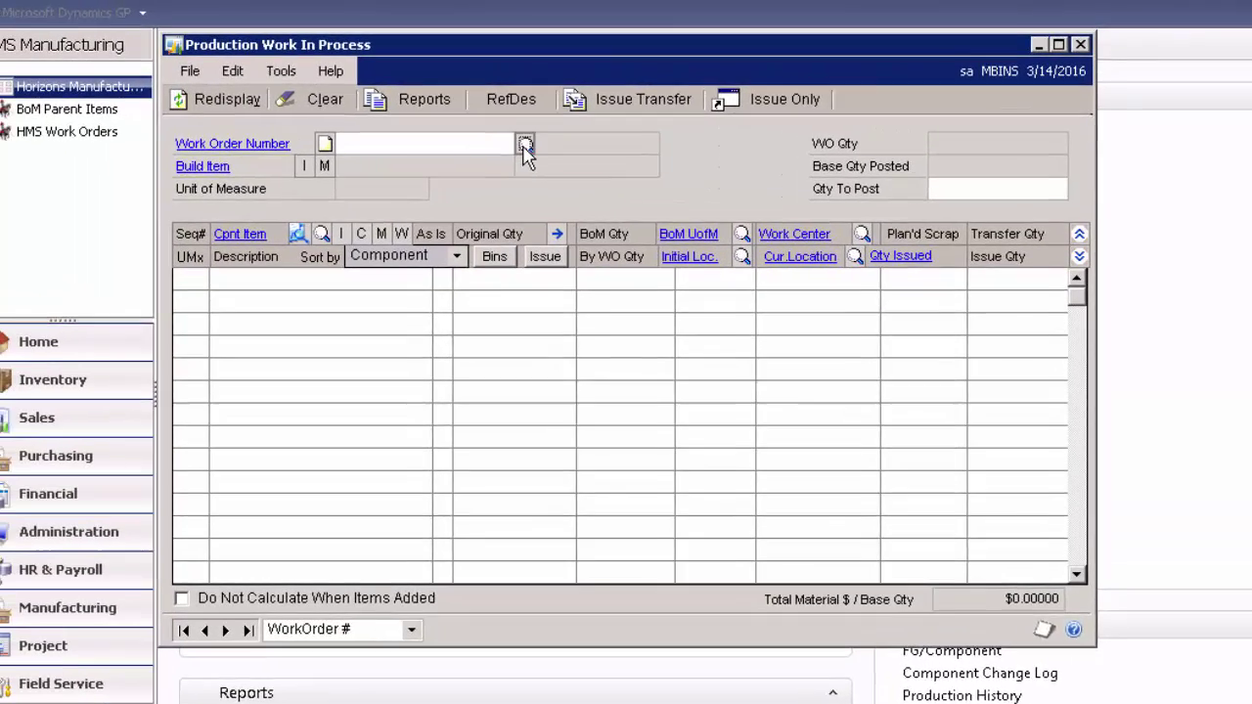
left_click(525, 144)
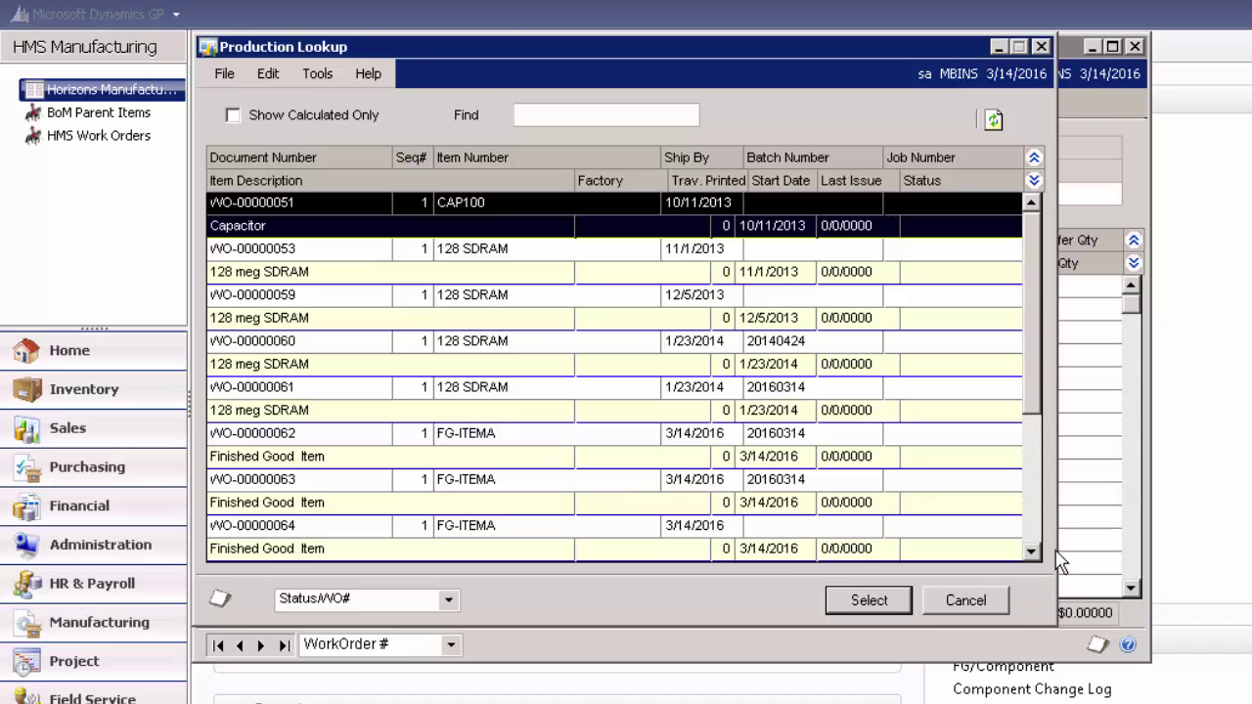
left_click(1038, 554)
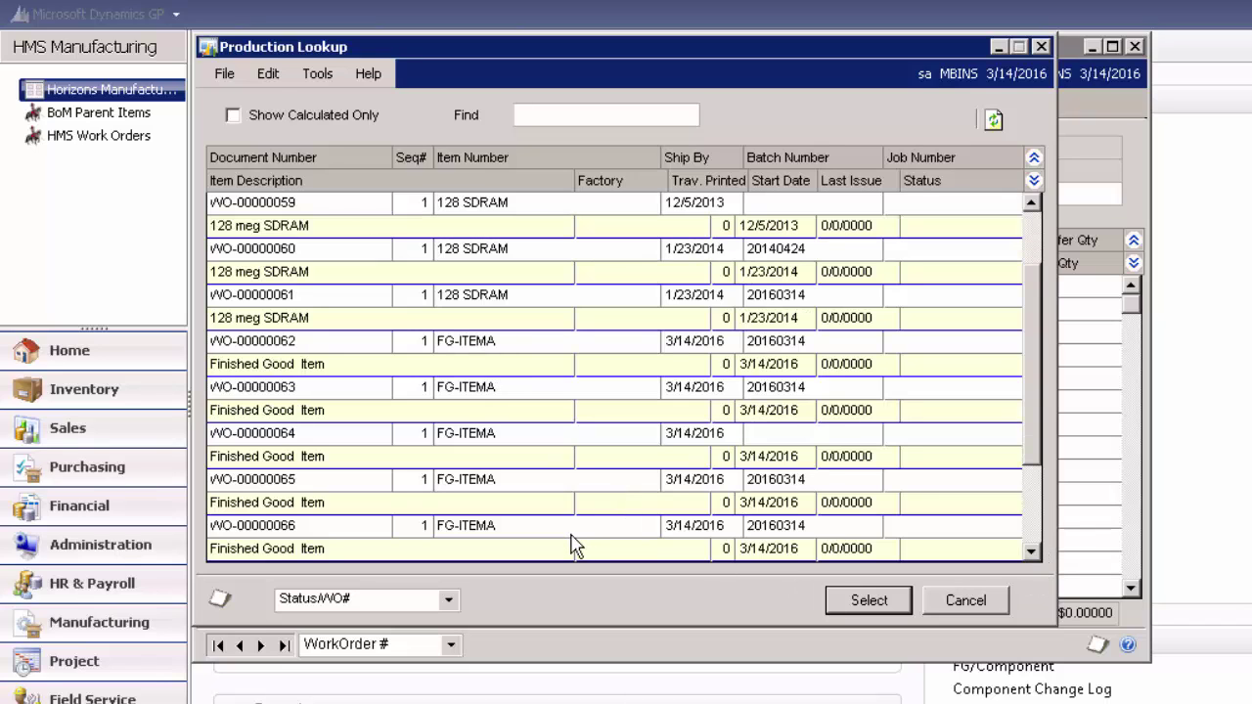
double_click(260, 529)
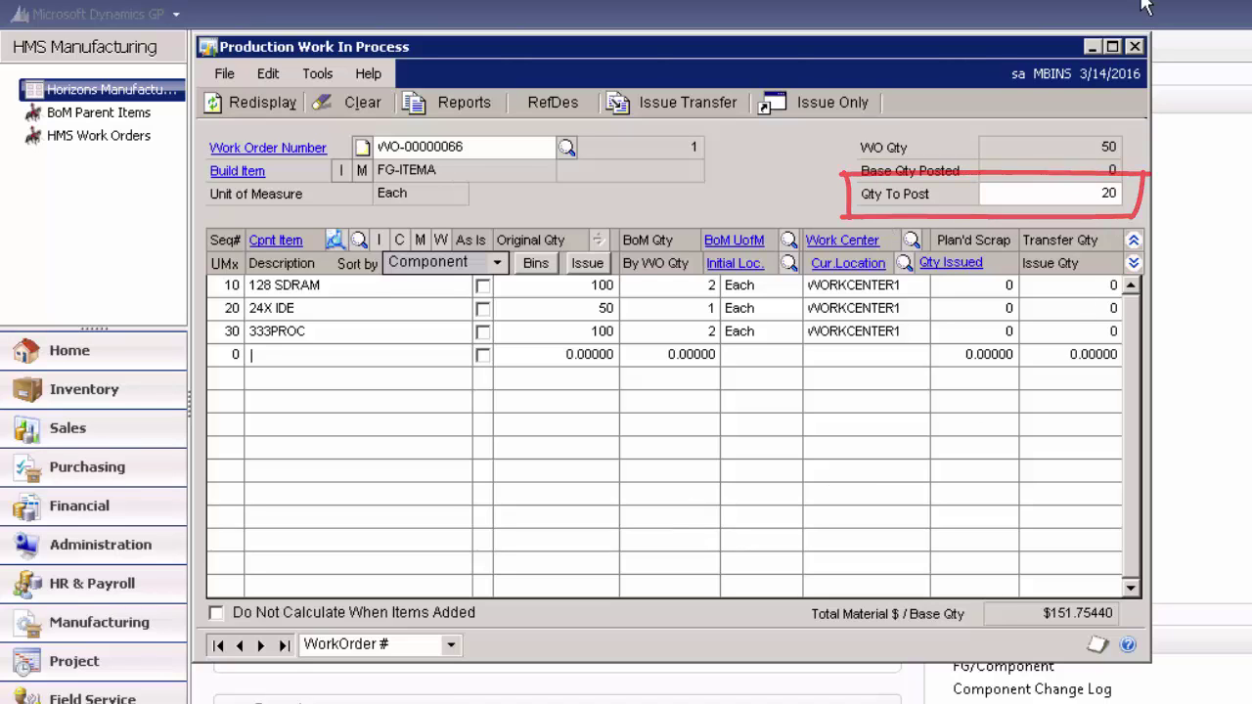
left_click(1134, 46)
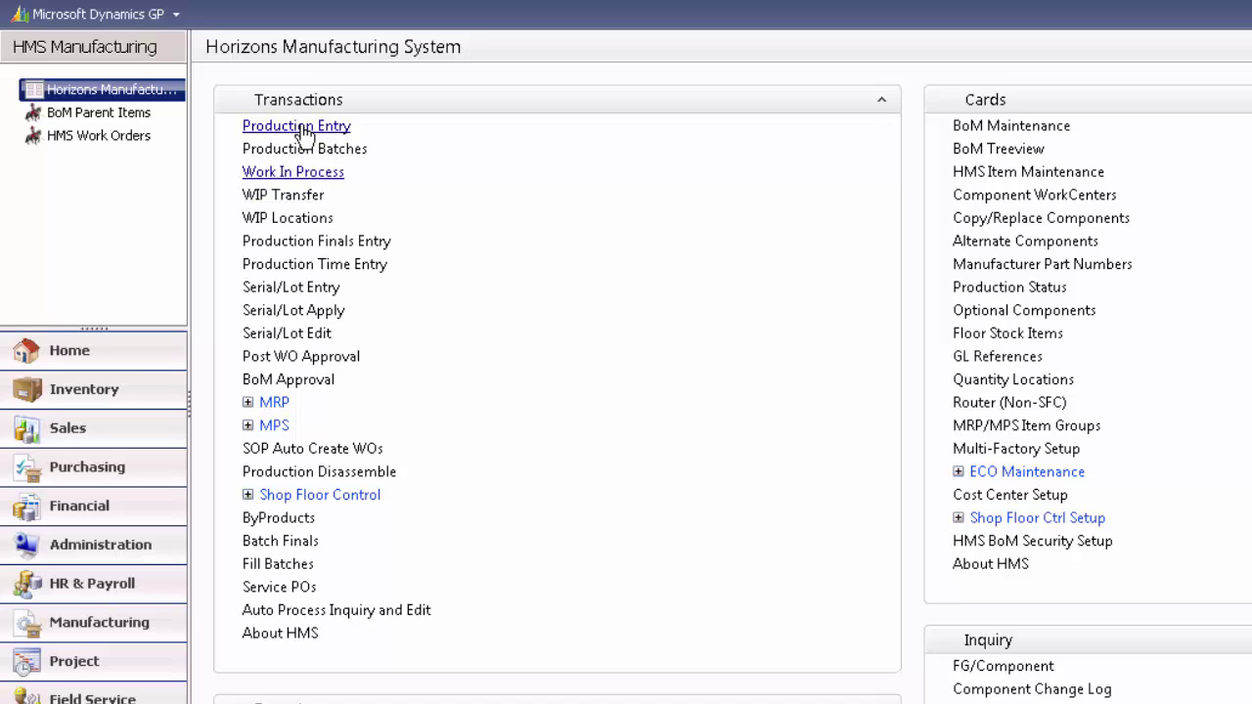
- Open Production Entry and go to the last work order record
left_click(298, 128)
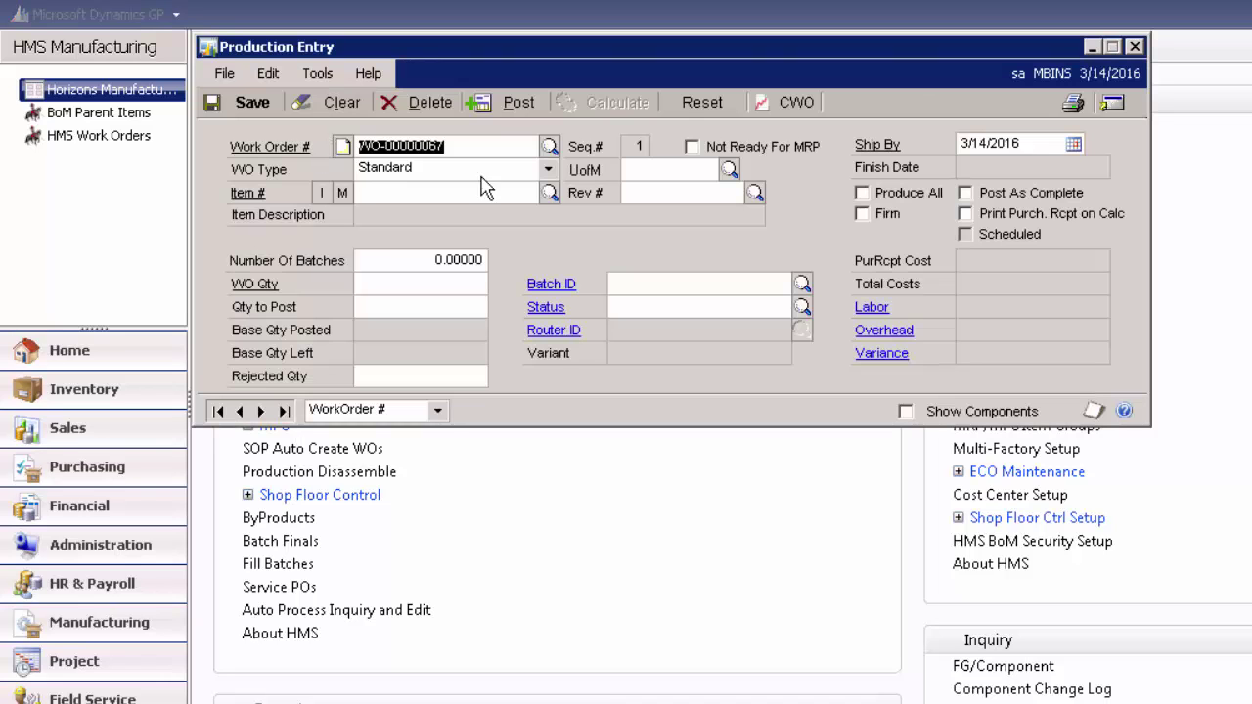
left_click(286, 411)
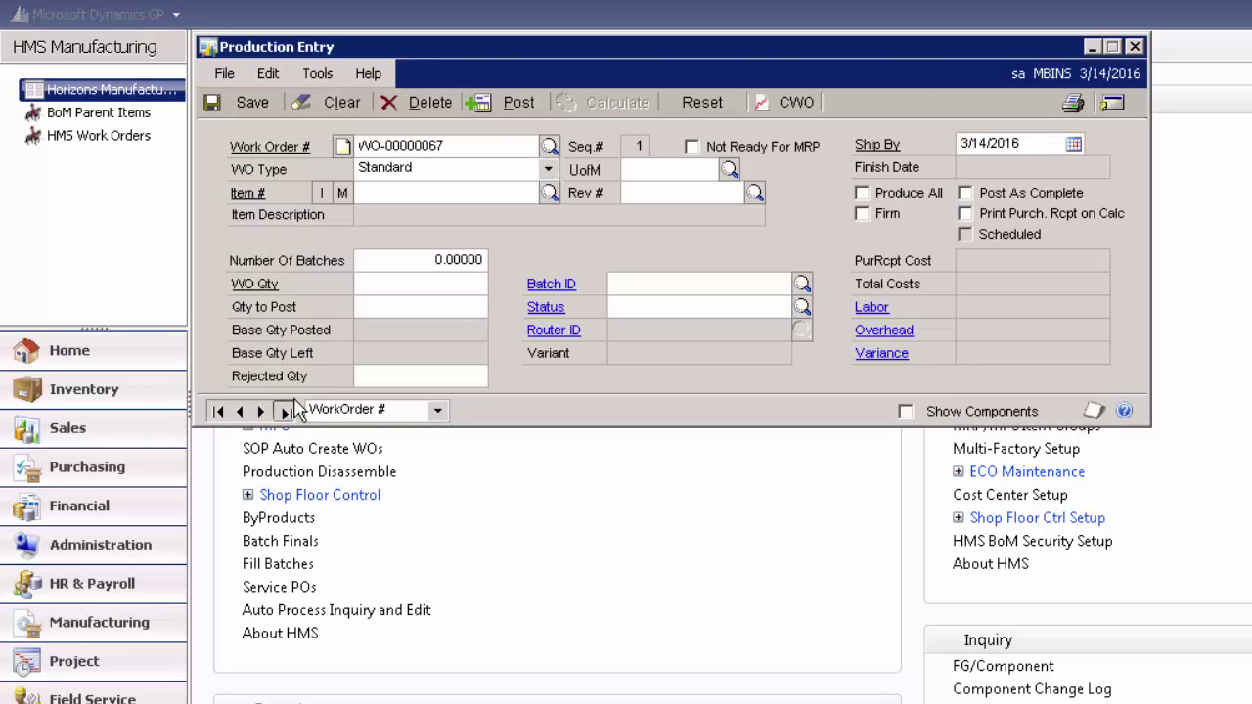